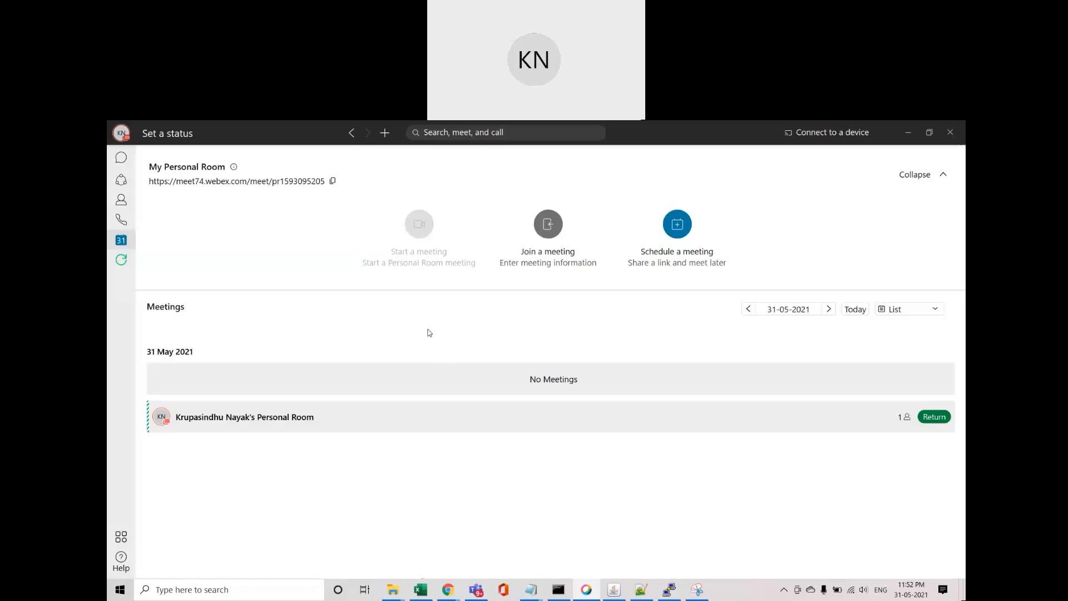
Step: Minimize Webex and bring up DAWN's open issues with DAWN-2 'Creating ticker from backlog' selected
left_click(907, 137)
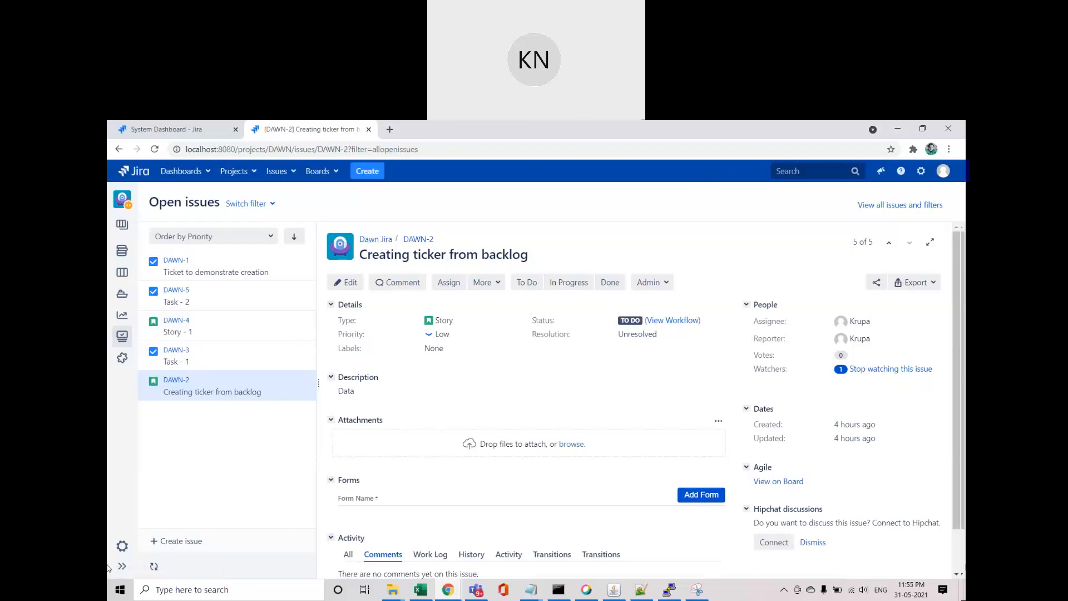
left_click(354, 170)
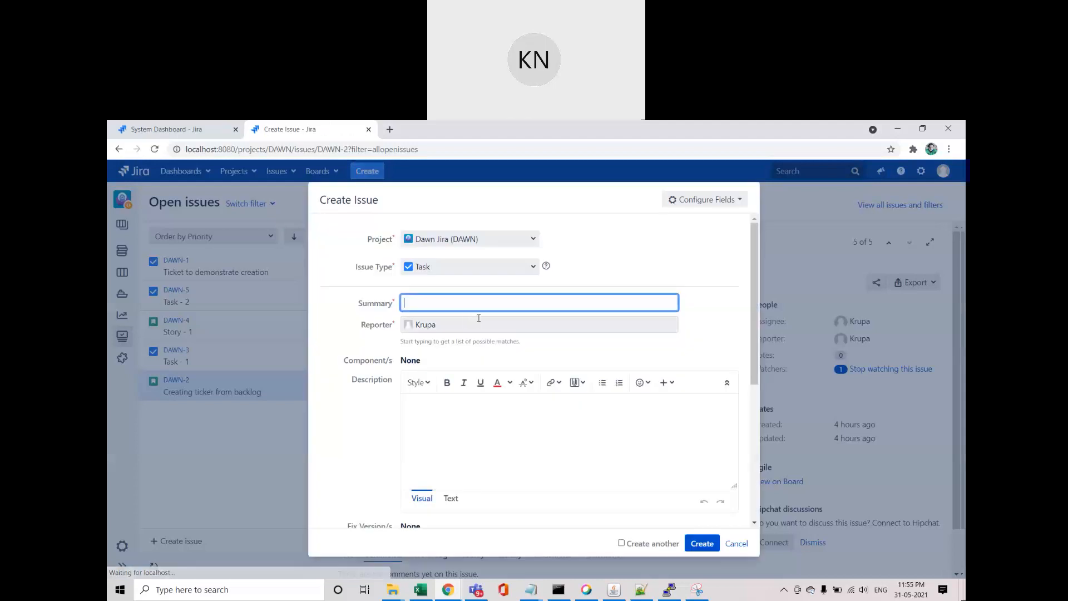
Step: Check the Dawn Jira Create Issue dialog's issue types: only Task, Story, Bug and Epic
left_click(533, 267)
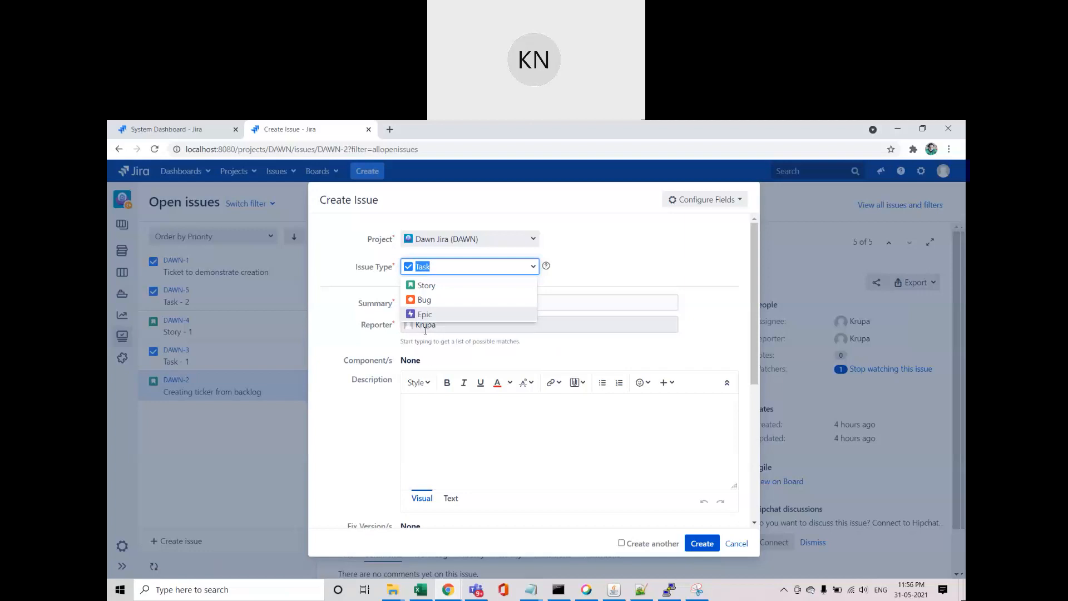
Step: Cancel the Create Issue dialog so nothing is created
left_click(740, 544)
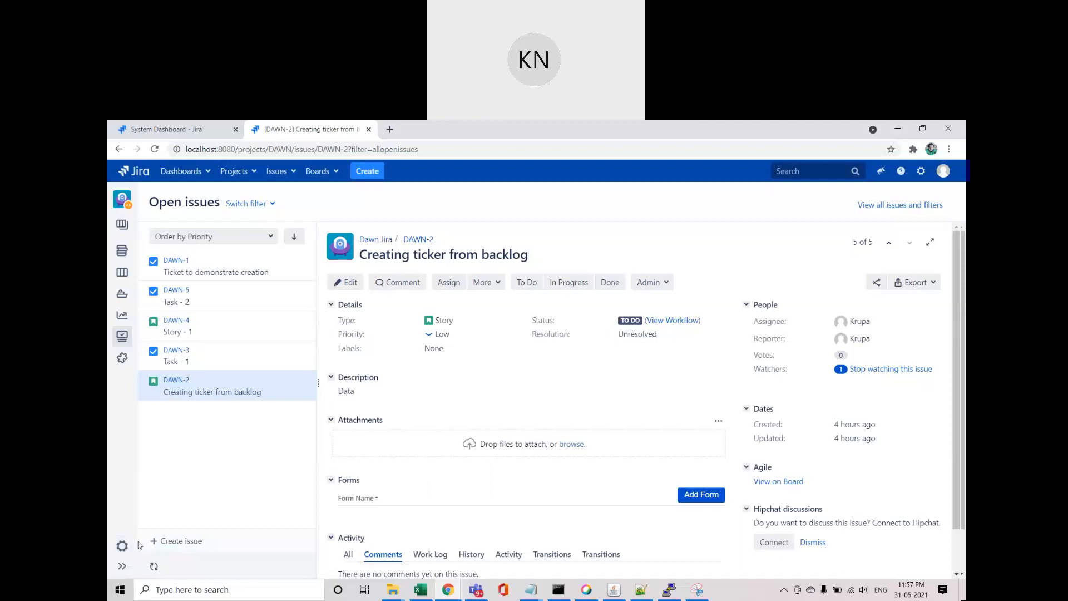
Step: Open DAWN's project settings and scroll to the DAWN: Scrum Issue Type Scheme types
left_click(122, 546)
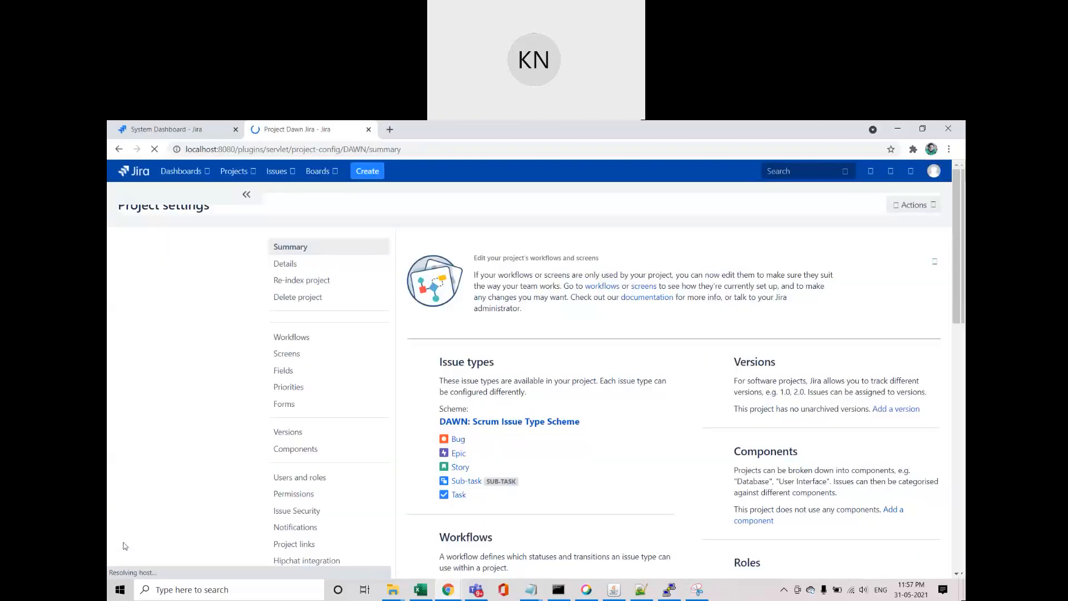
scroll(338, 385, "down", 1)
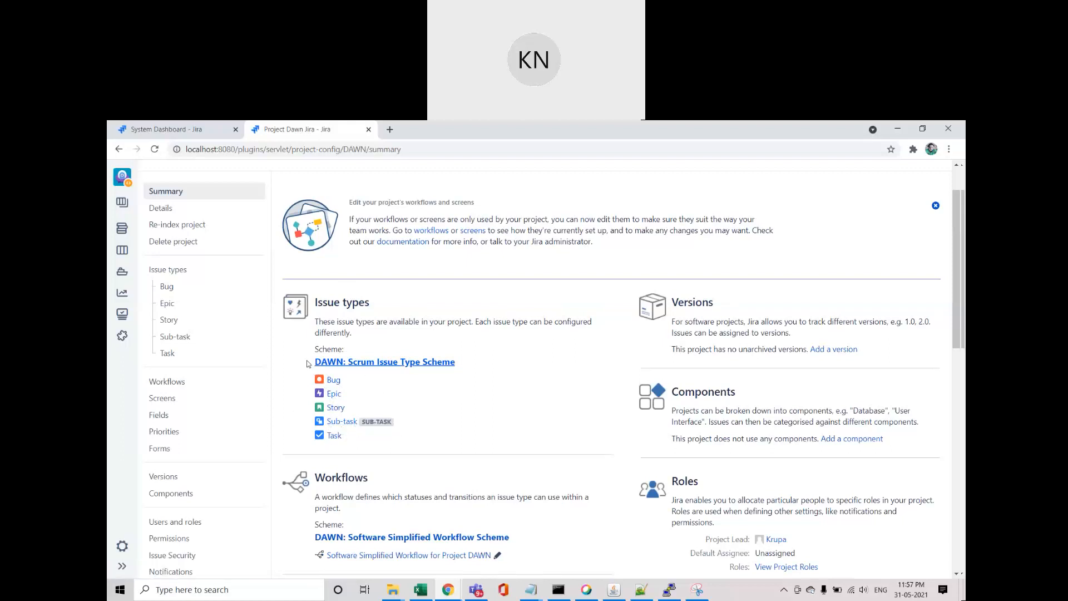
left_click(217, 128)
Step: From the System Dashboard, recheck Create Issue types (Task, Story, Bug, Epic) and cancel unsaved
left_click(355, 179)
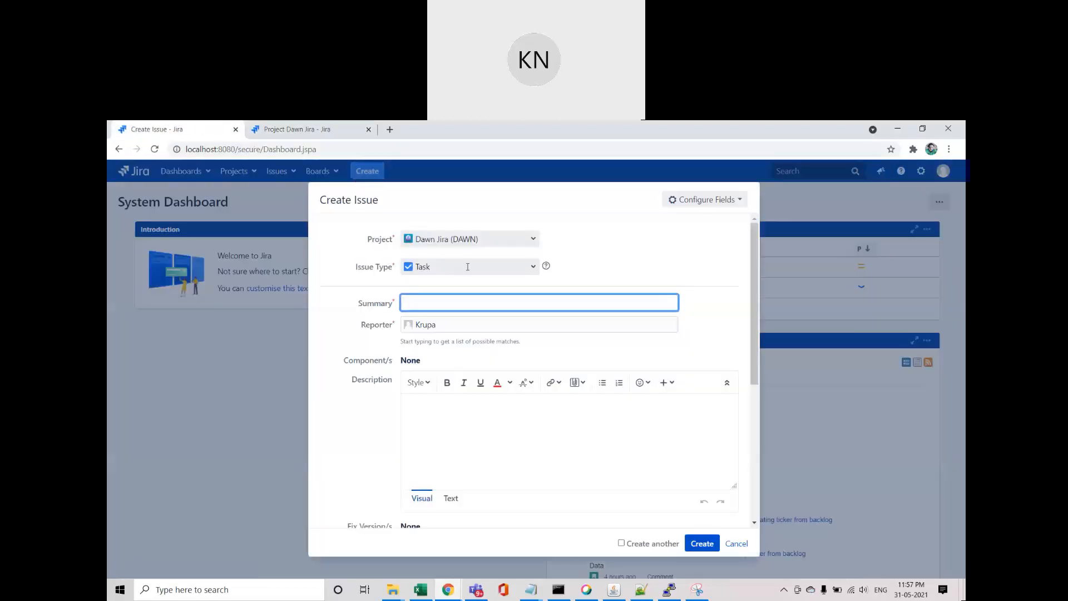
left_click(539, 272)
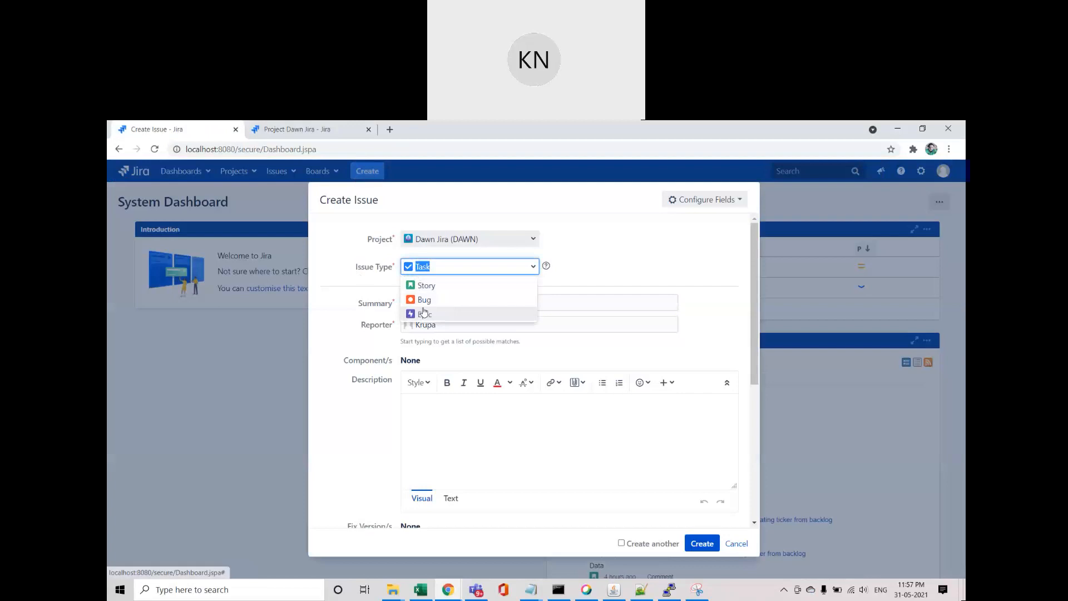
left_click(680, 262)
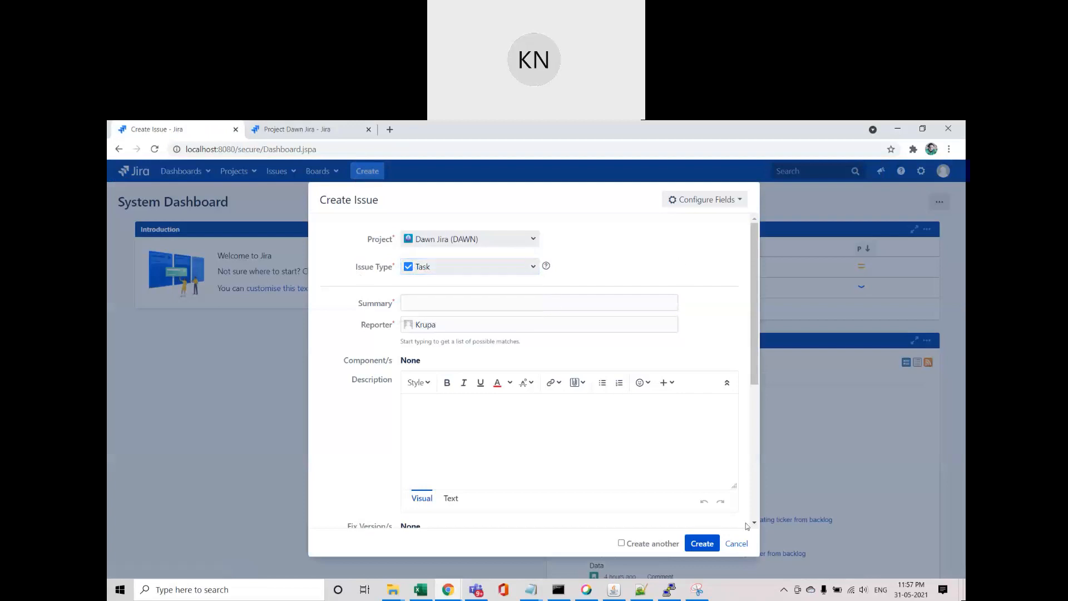
left_click(736, 544)
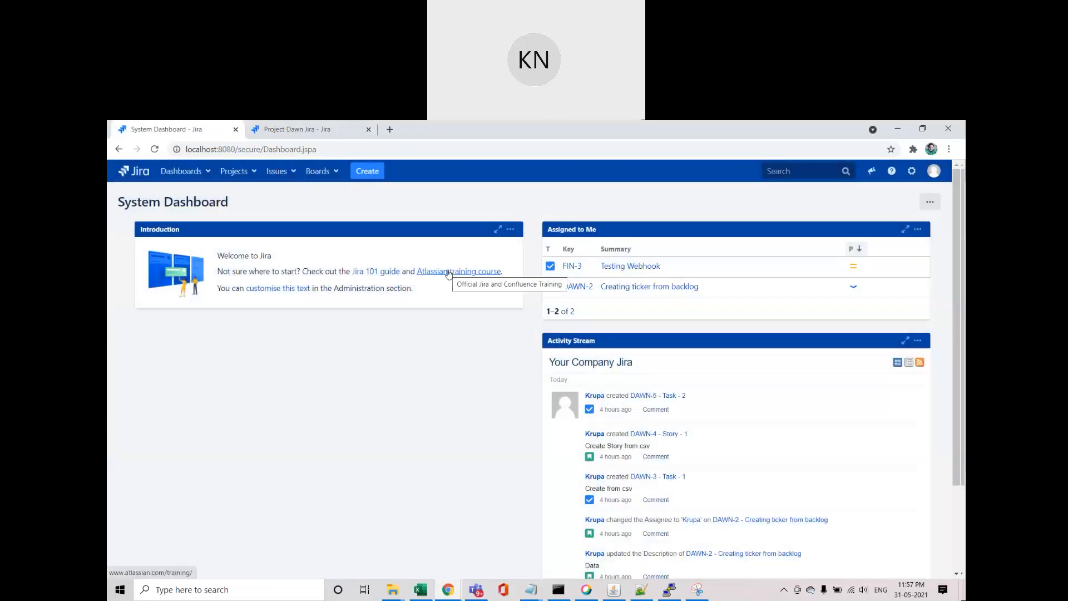
left_click(295, 129)
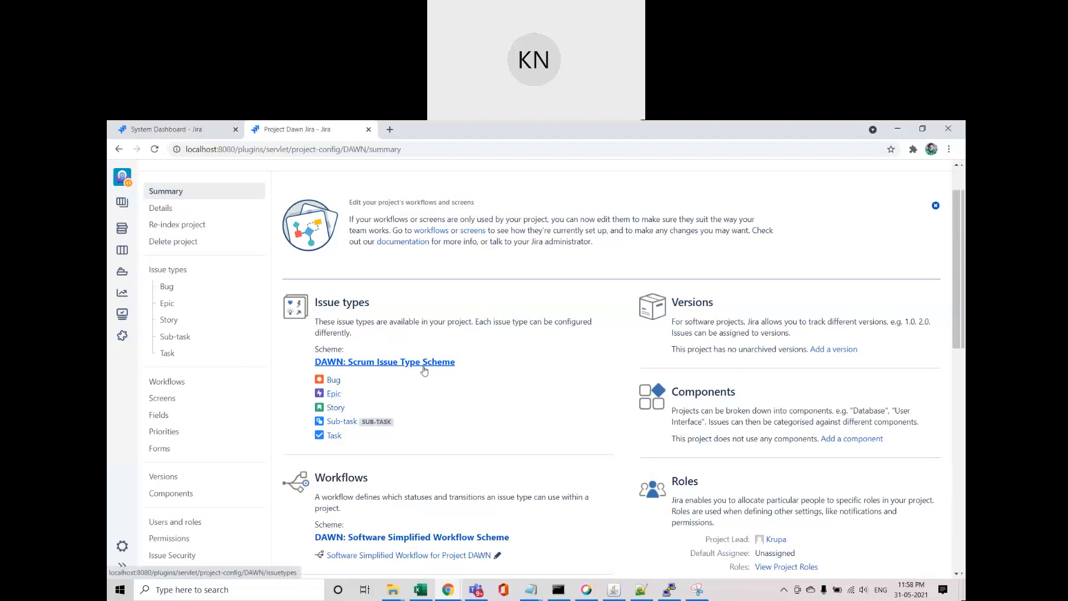
Step: Show DAWN's Issue types settings (Story, Bug, Epic, Task, Sub-task) and their scheme Actions menu
middle_click(369, 367)
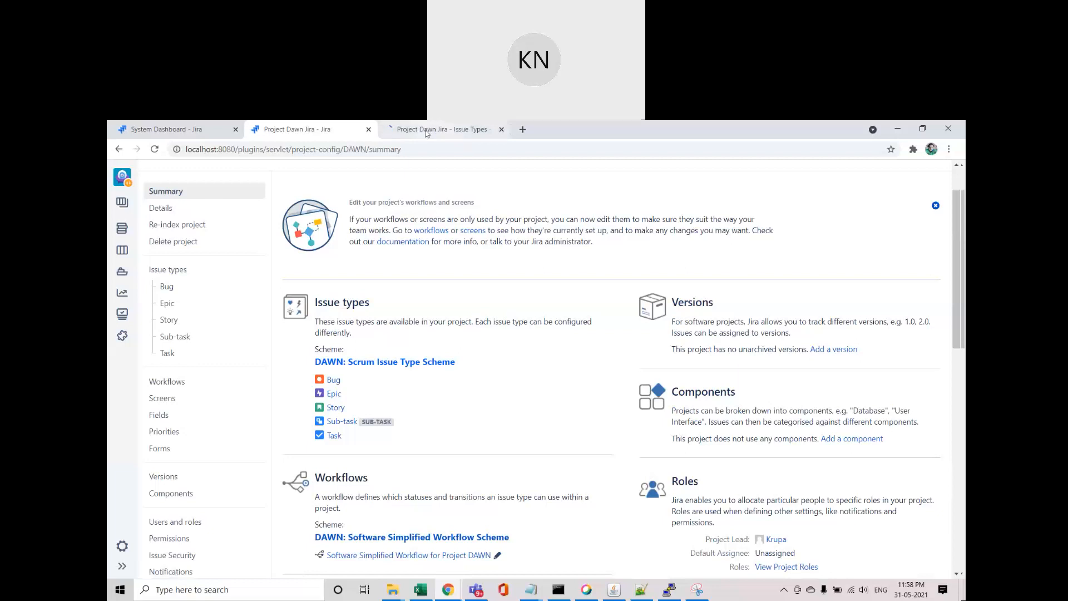
left_click(427, 131)
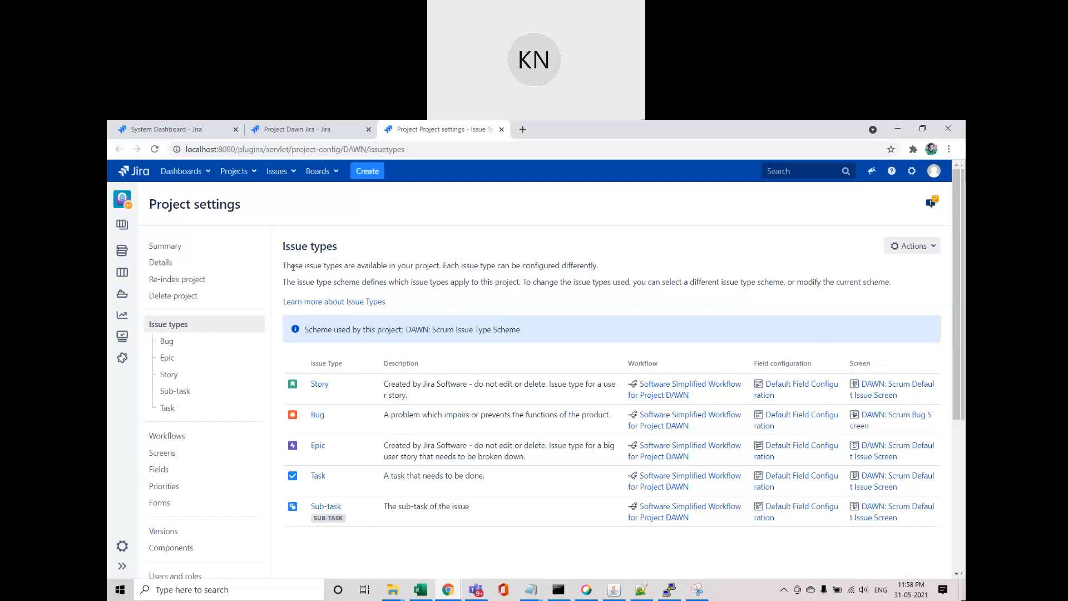
left_click(917, 250)
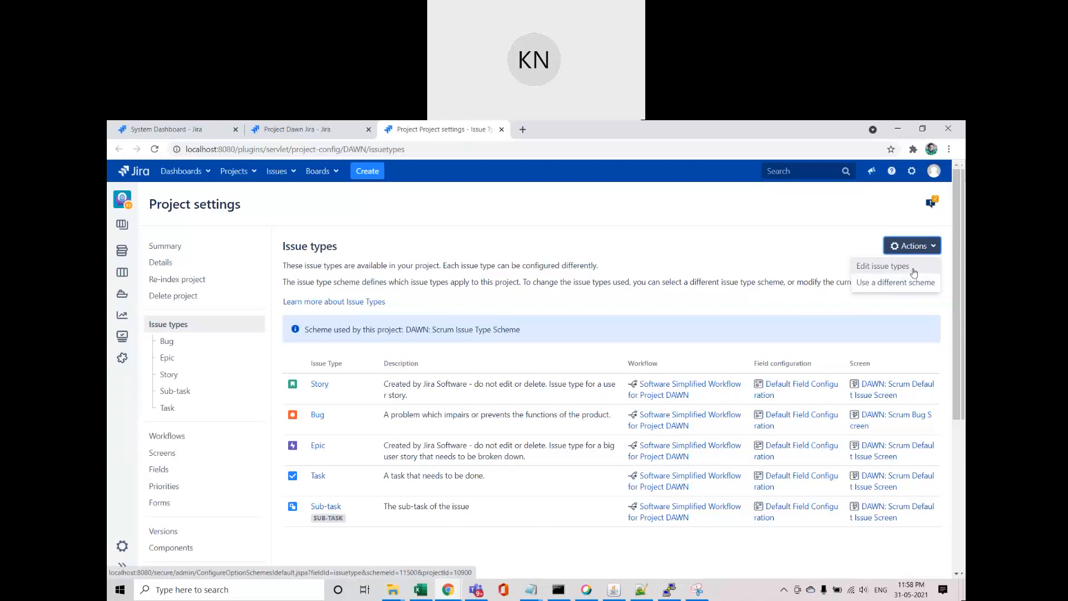
Step: Start modifying the DAWN: Scrum Issue Type Scheme, entering the administrator password for access
left_click(880, 269)
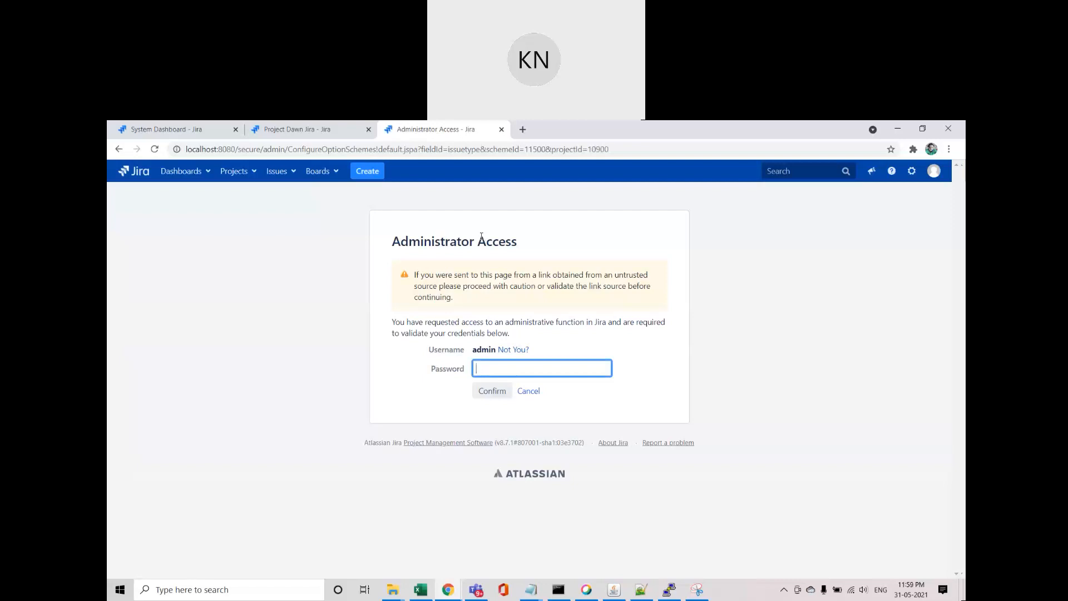
type("admin")
key("Return")
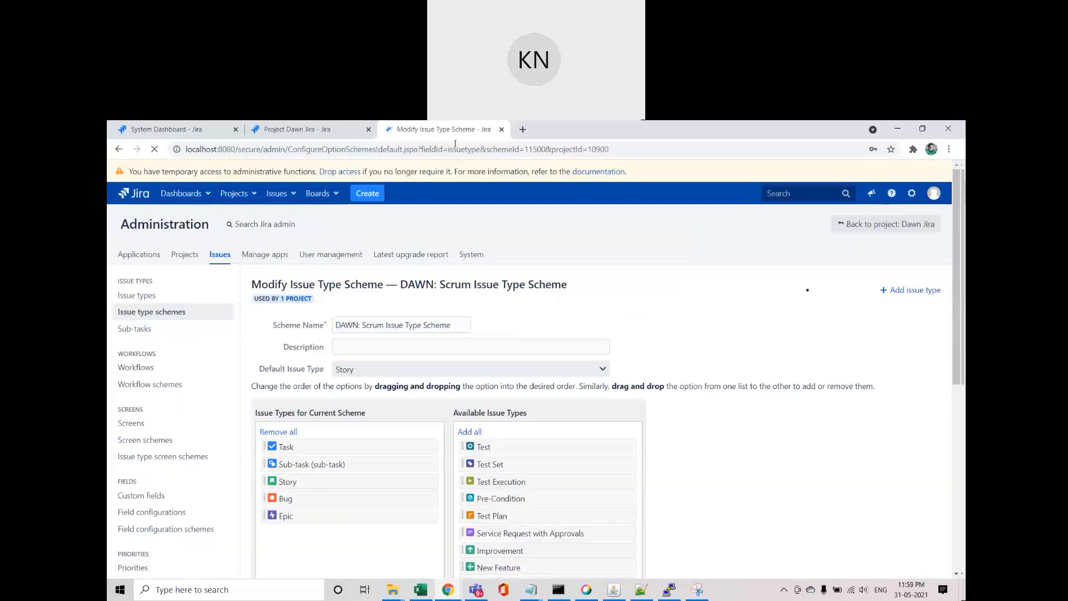
scroll(334, 289, "down", 3)
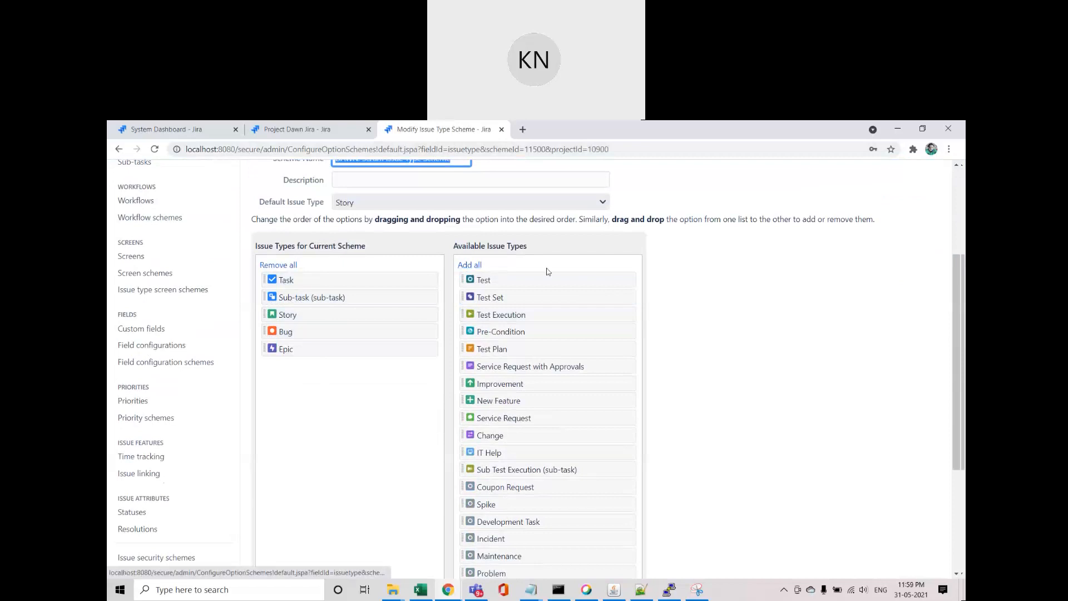
scroll(547, 269, "down", 4)
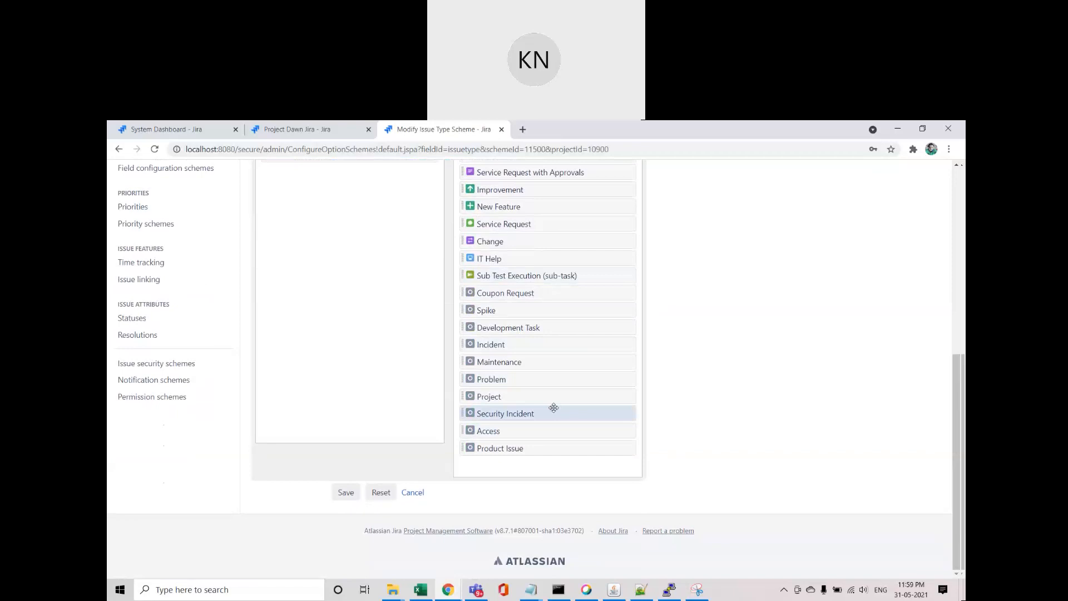
scroll(553, 407, "up", 2)
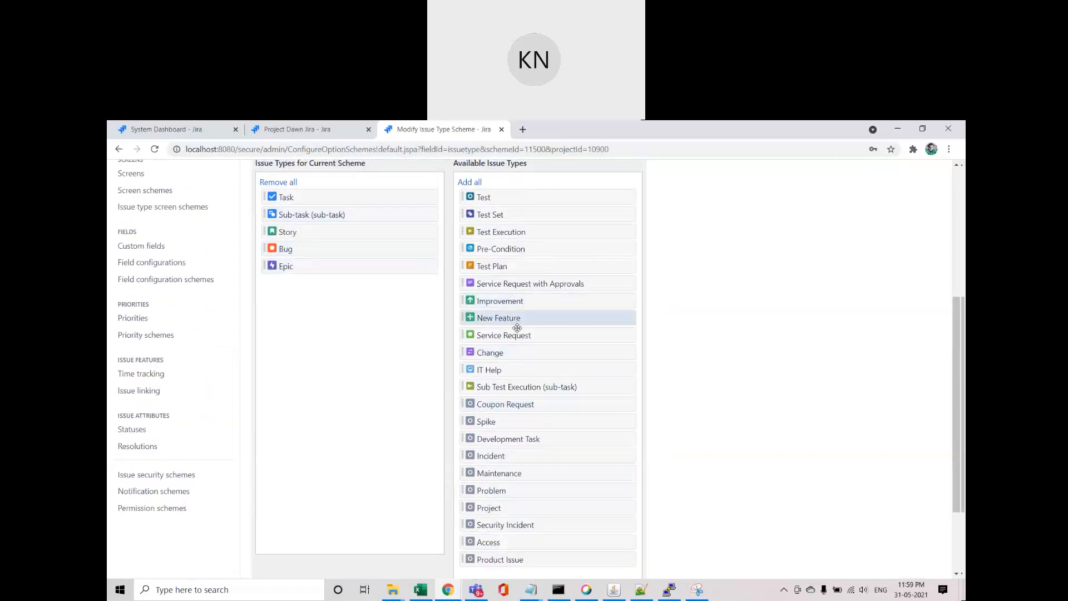
Step: Drag Improvement and New Feature into the DAWN: Scrum scheme and move Bug back to available
left_click_drag(517, 301, 313, 297)
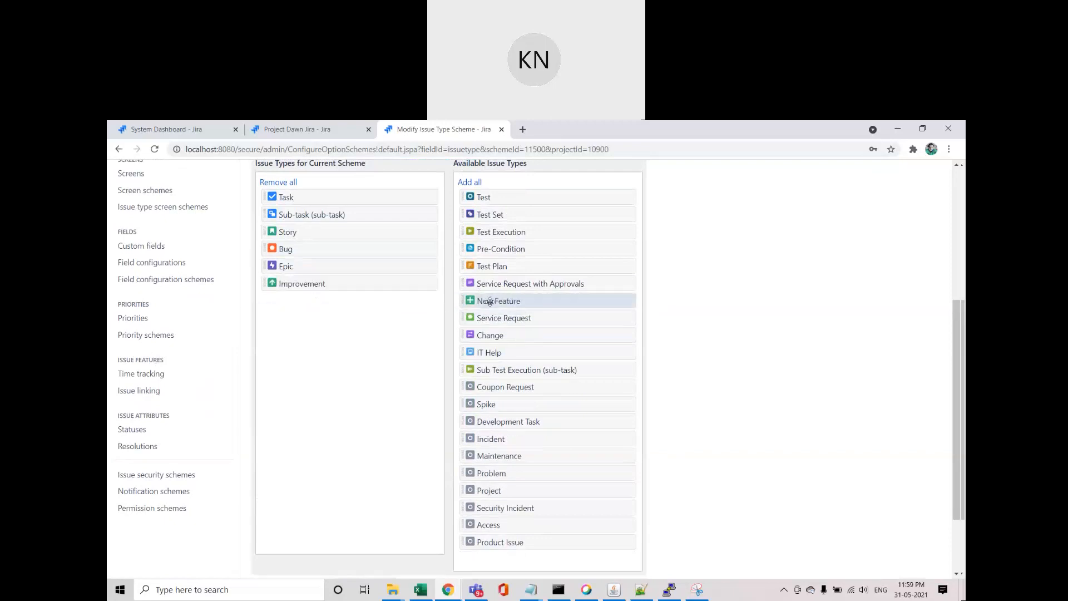
left_click_drag(489, 302, 338, 312)
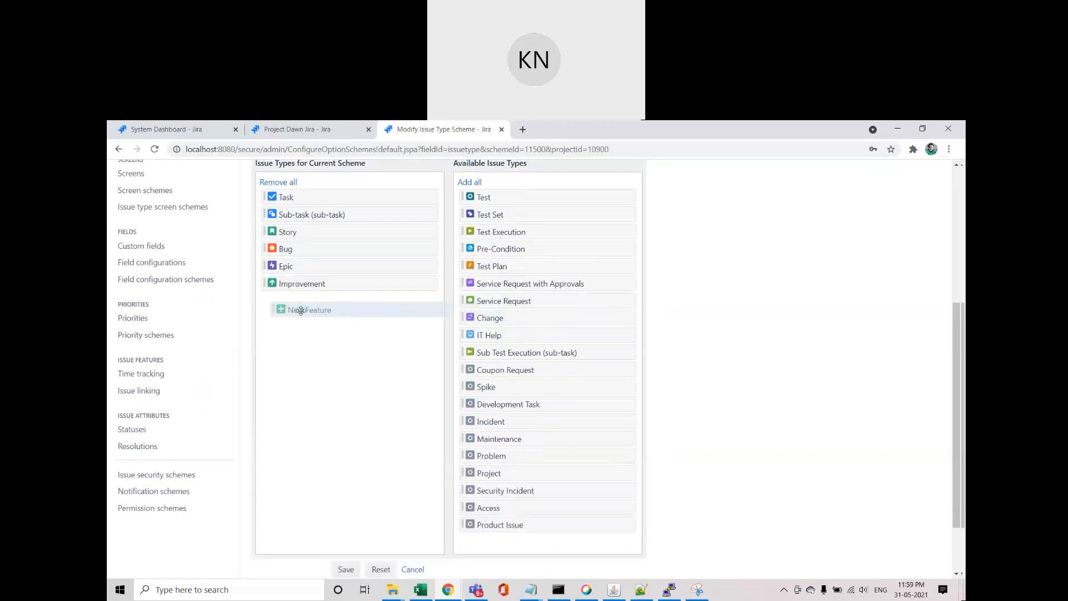
left_click_drag(300, 309, 299, 305)
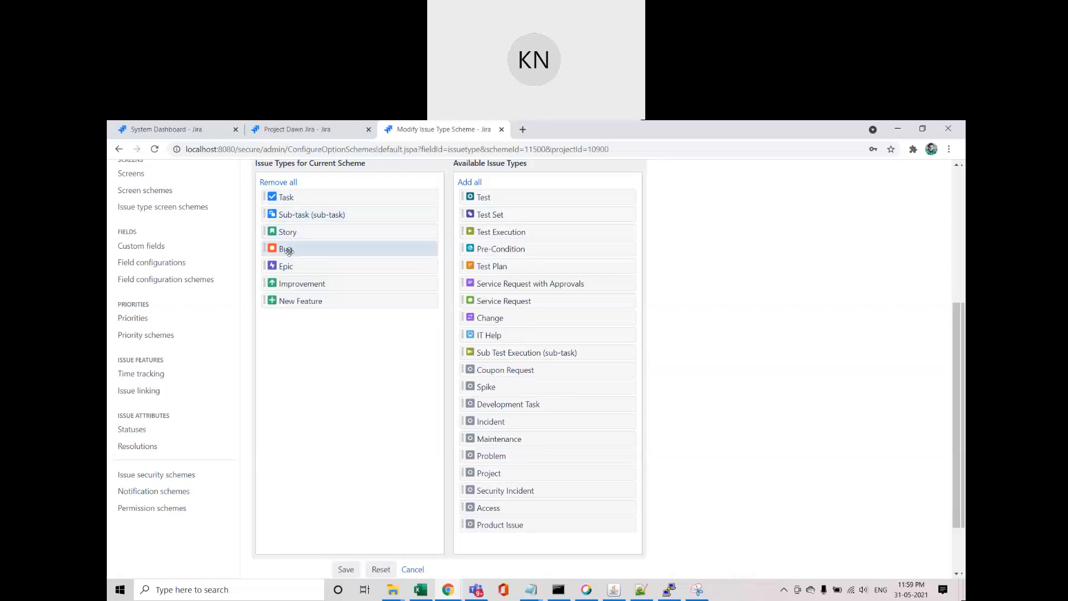
left_click_drag(287, 251, 505, 358)
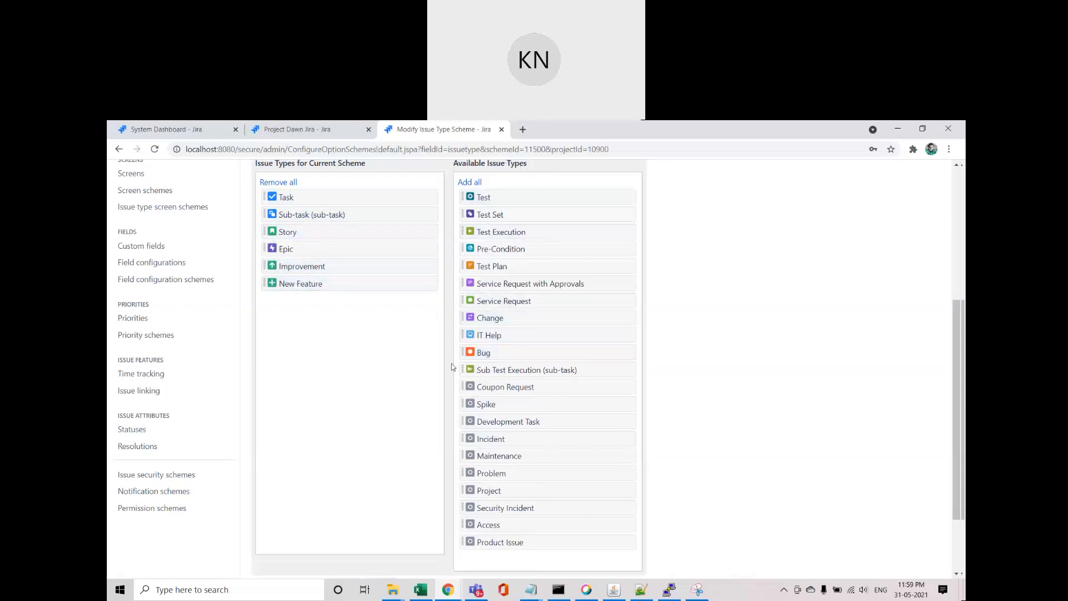
scroll(503, 366, "up", 3)
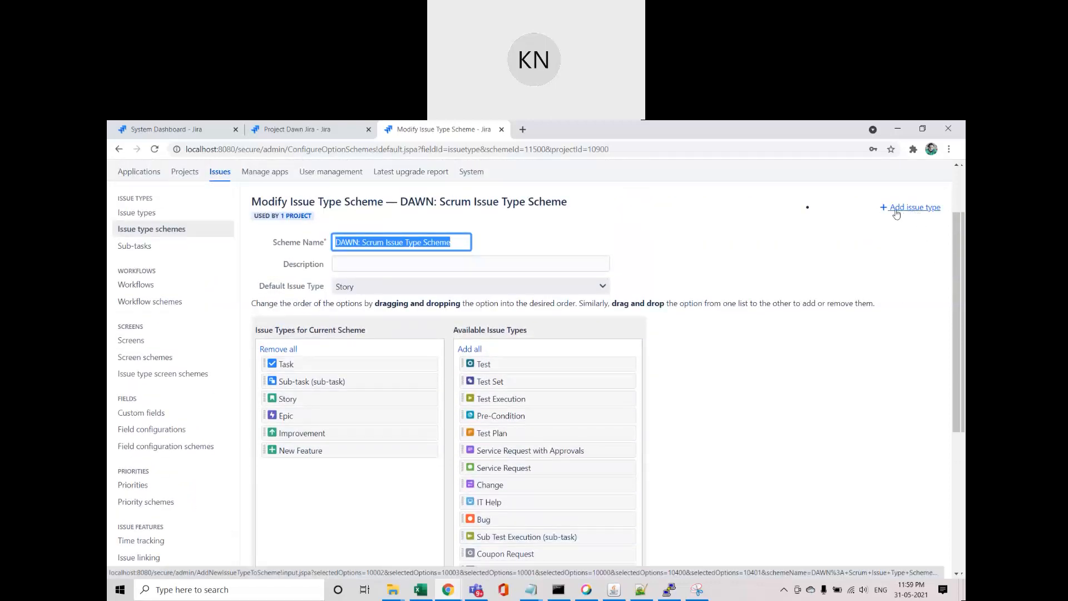
Step: Create a Standard Issue Type named 'Internal Tools' and add it to the scheme
left_click(896, 212)
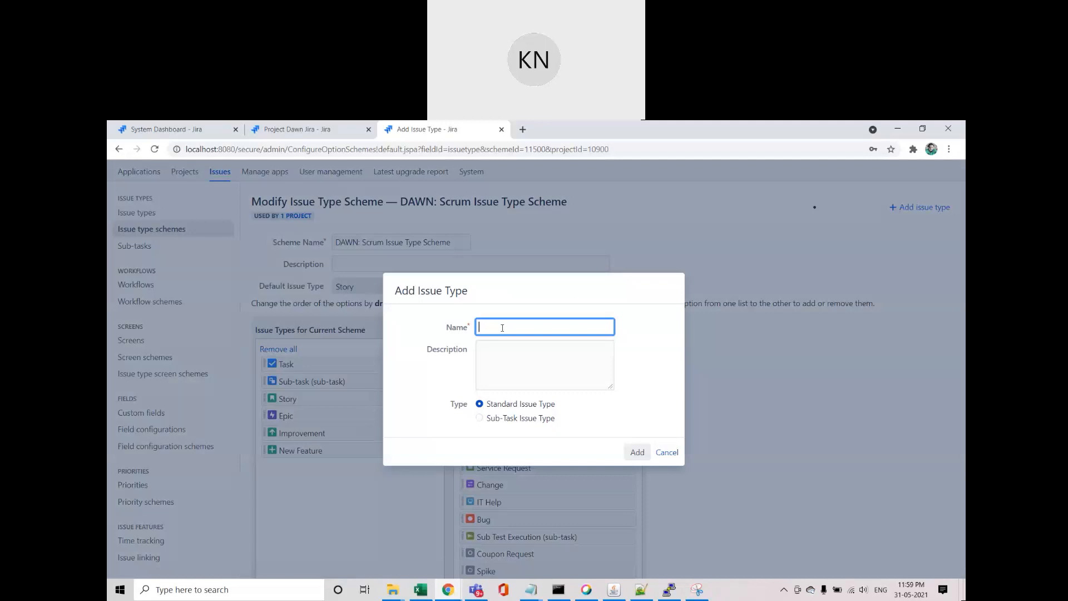
type("Interna")
type("l ti")
key("BackSpace")
key("BackSpace")
key("BackSpace")
key("BackSpace")
key("BackSpace")
key("BackSpace")
key("BackSpace")
key("BackSpace")
key("BackSpace")
key("BackSpace")
key("BackSpace")
type("In")
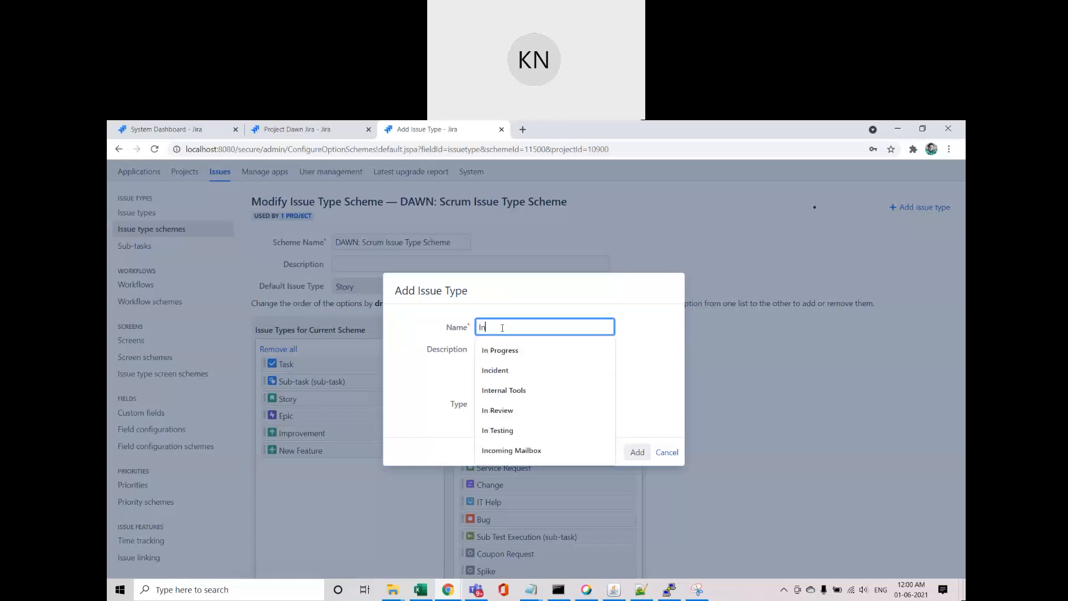
left_click(504, 391)
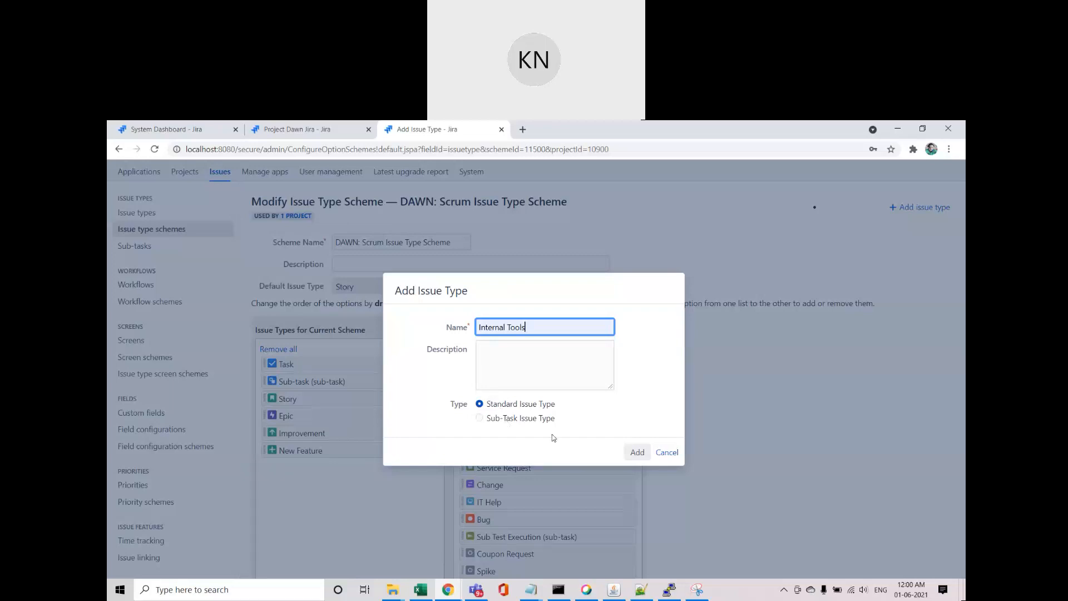
left_click(637, 452)
Step: Save the scheme and reload the DAWN summary to confirm Internal Tools is listed
scroll(301, 377, "down", 2)
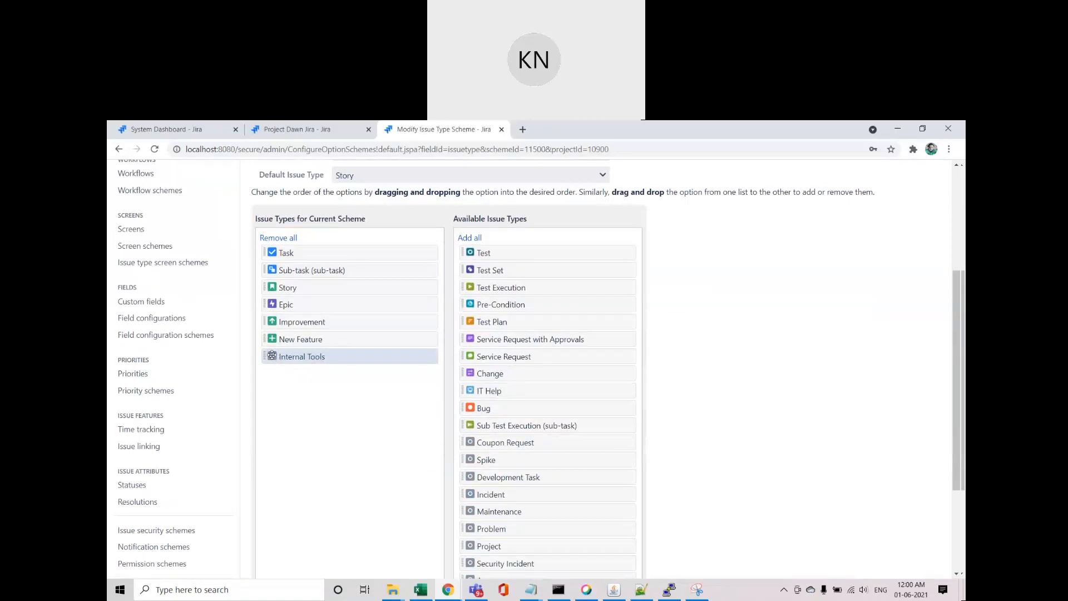
scroll(741, 398, "down", 3)
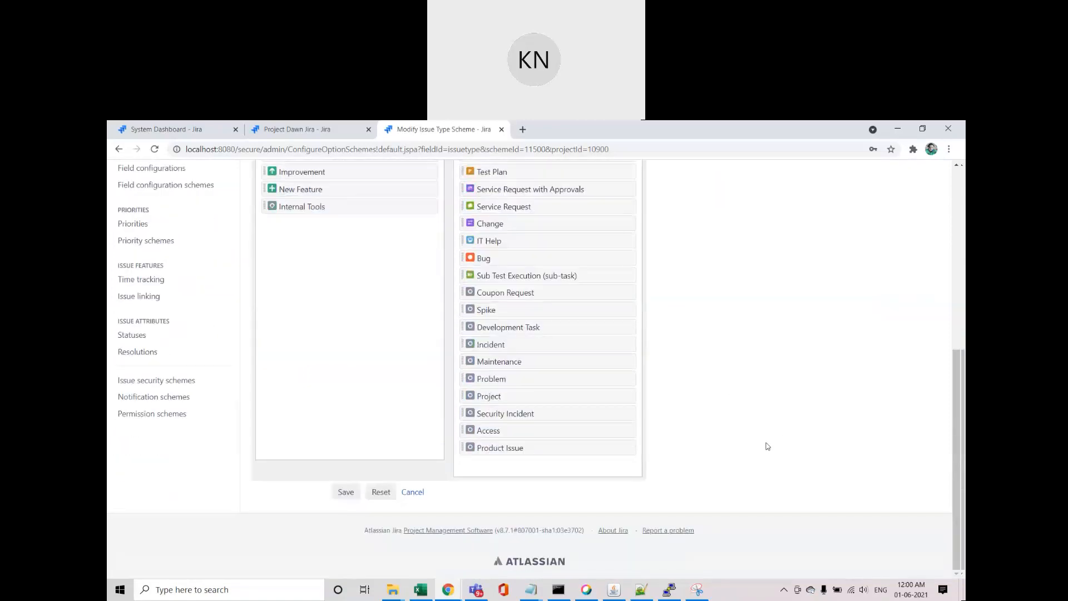
left_click(345, 493)
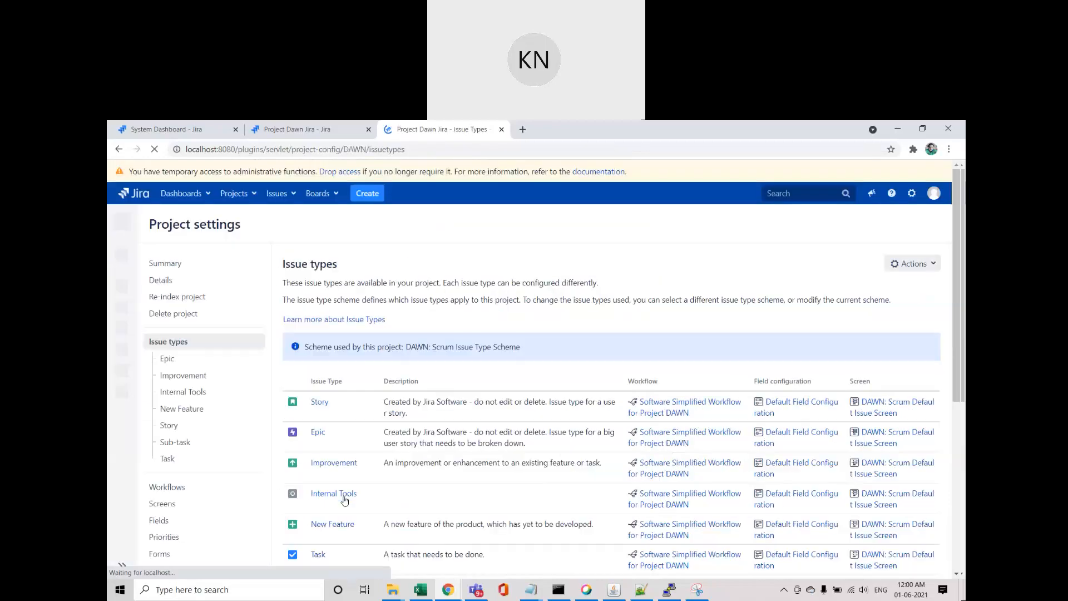
left_click(262, 132)
left_click(154, 149)
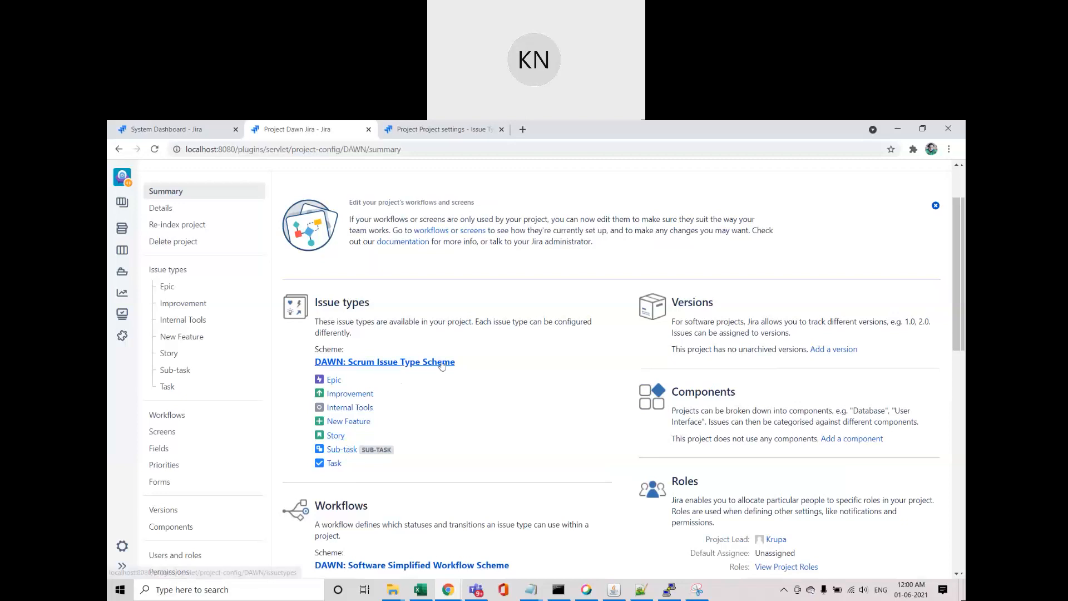
left_click(148, 128)
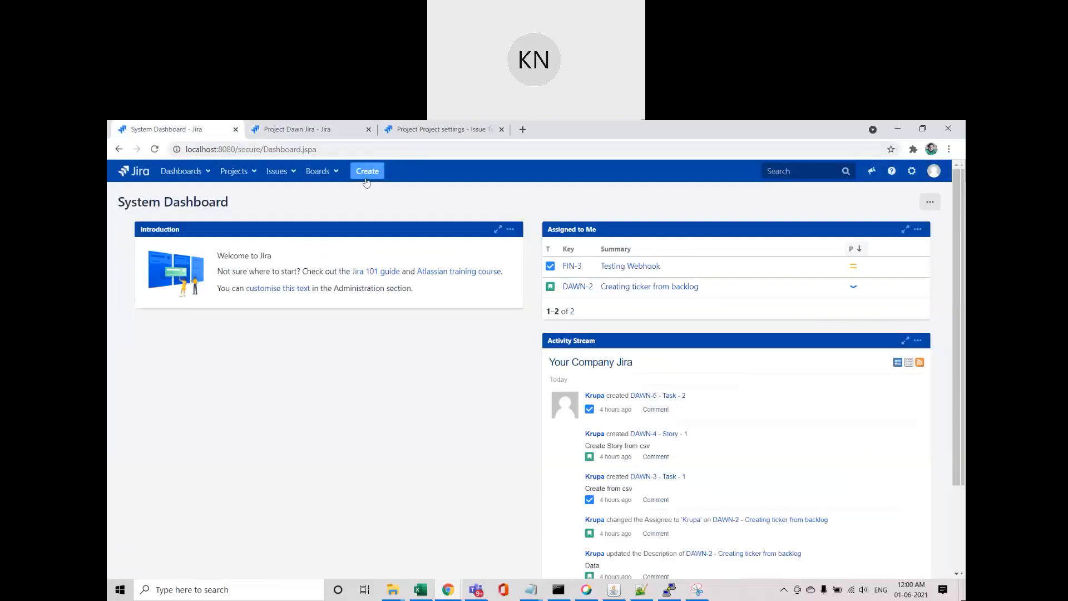
Step: Start a new DAWN issue, trying Internal Tools and then Improvement as the issue type
left_click(367, 171)
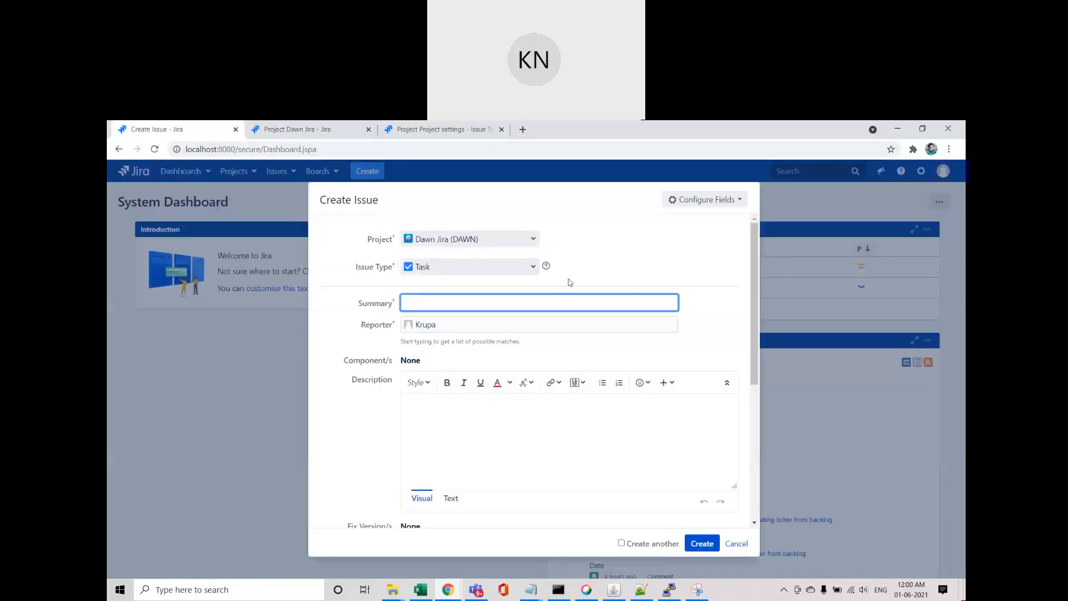
left_click(530, 267)
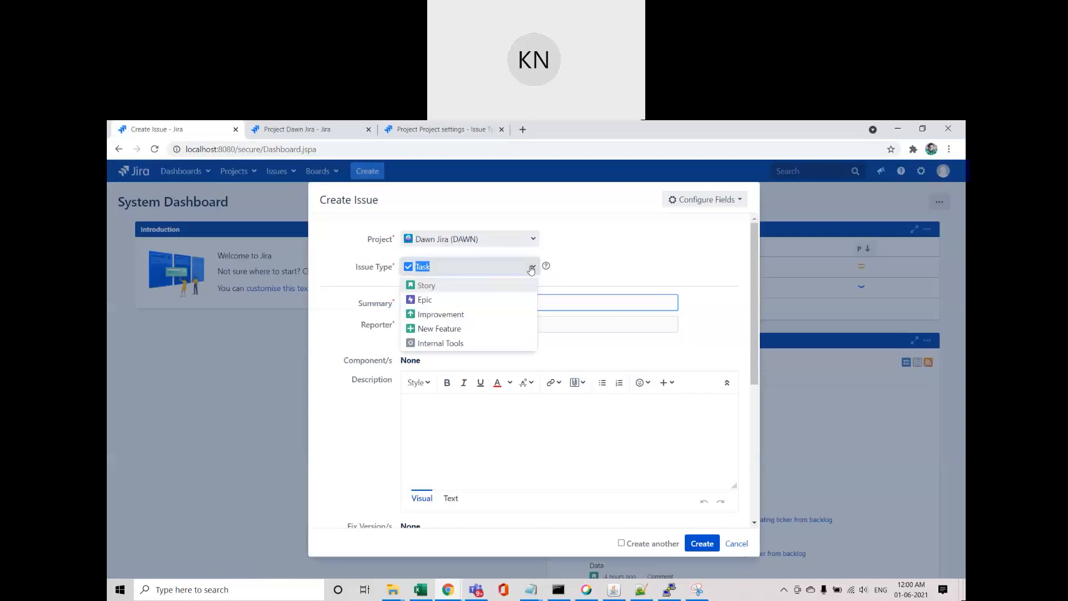
left_click(437, 343)
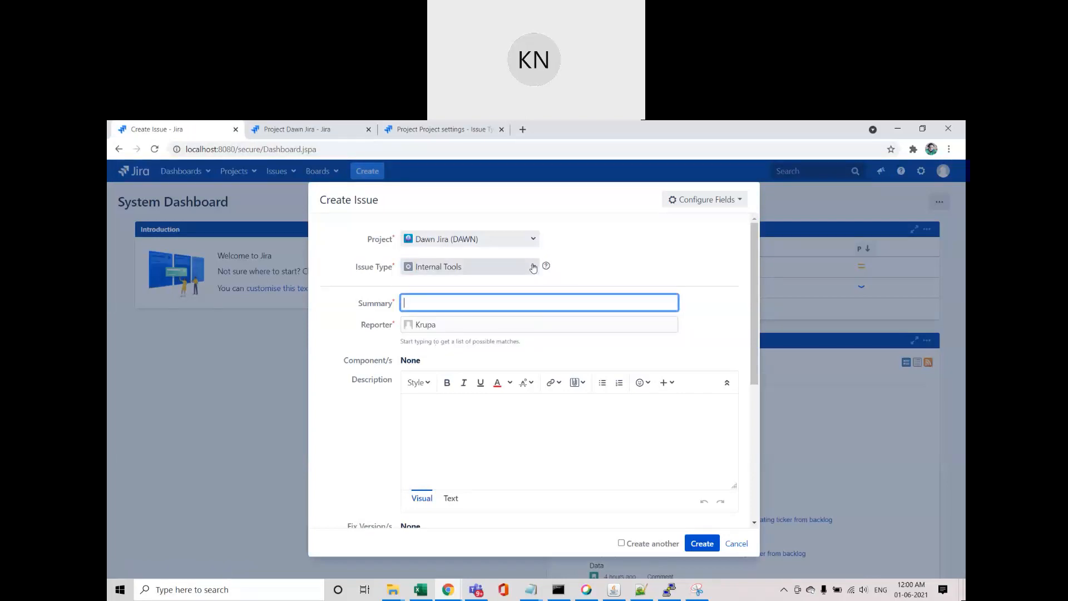
left_click(473, 266)
left_click(473, 320)
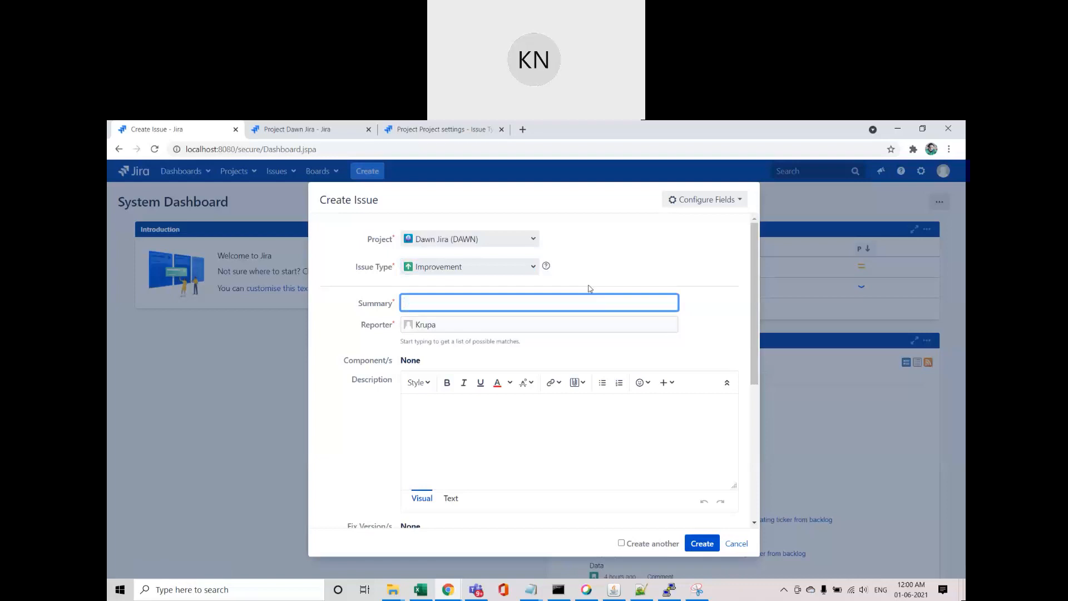
Step: Look through the available issue types without changing the selection
left_click(533, 269)
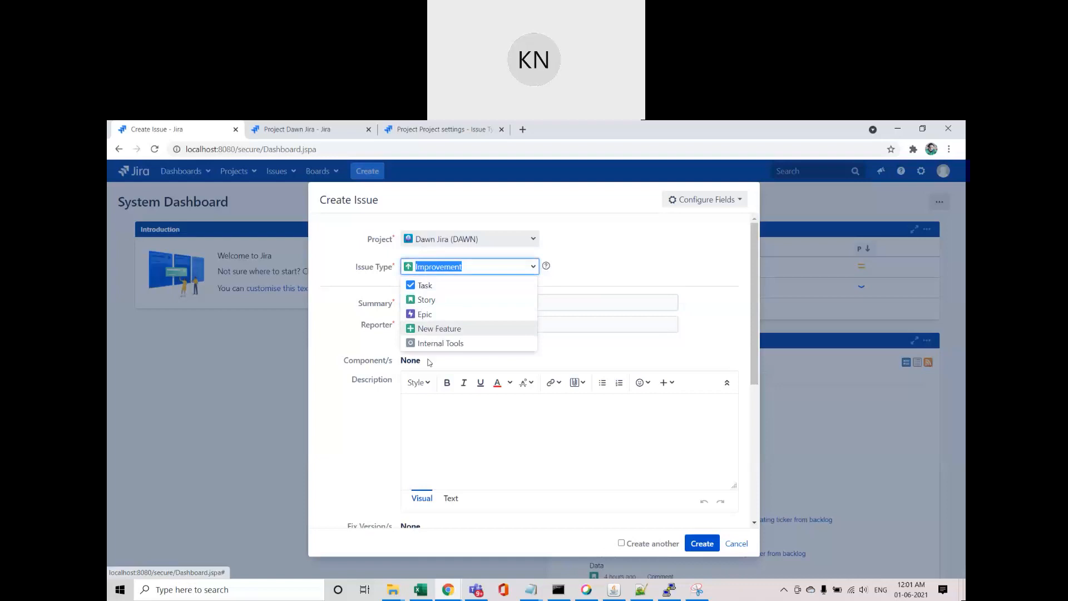
left_click(348, 357)
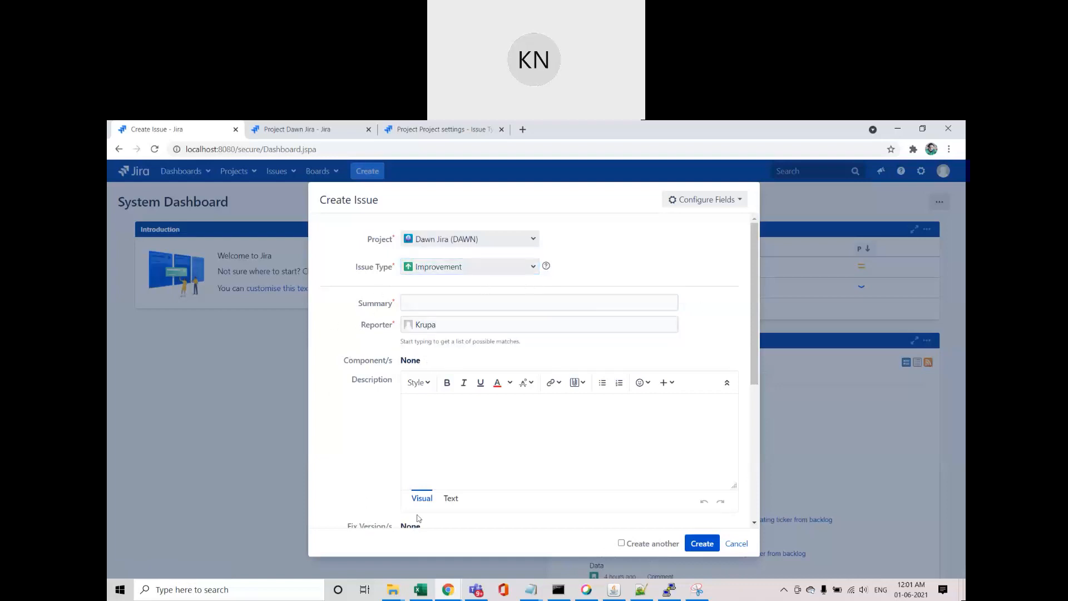
left_click(533, 266)
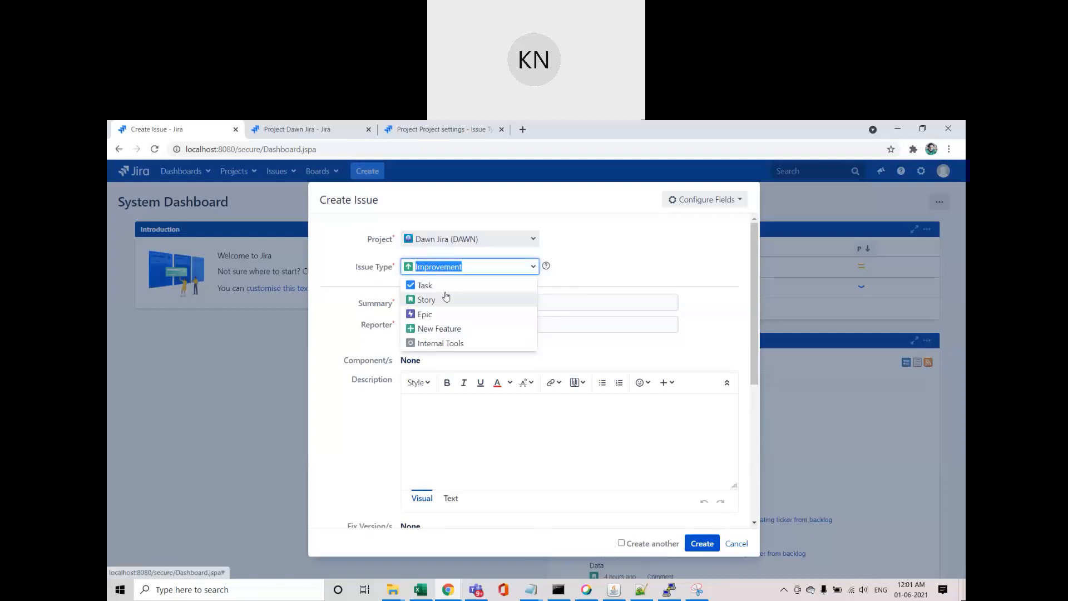
left_click(572, 270)
left_click(533, 266)
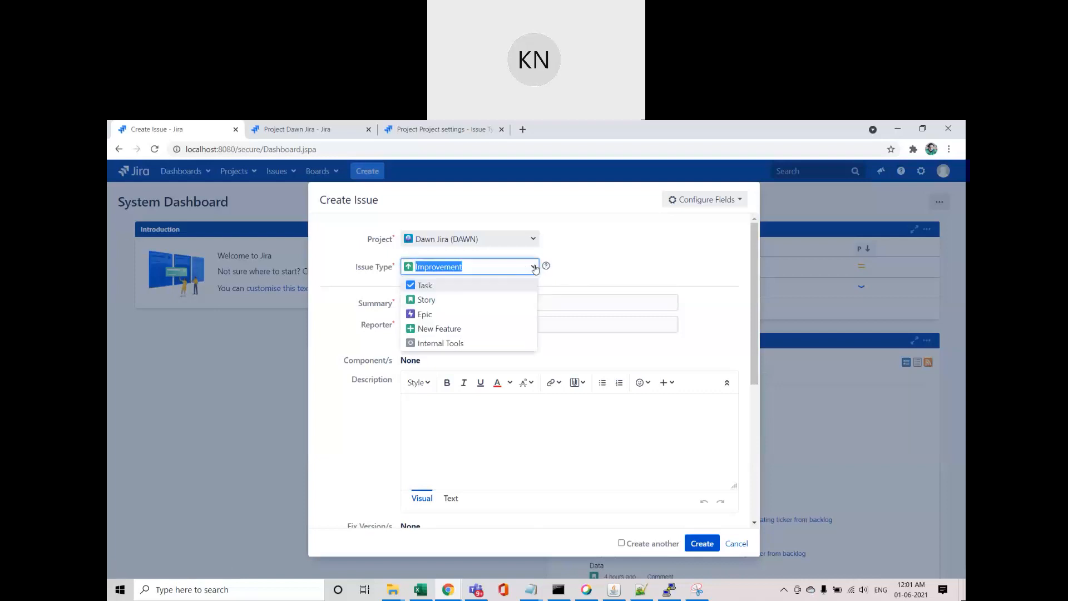
Step: Switch the issue type to Epic and review its Epic Name, Summary and Description fields
left_click(427, 314)
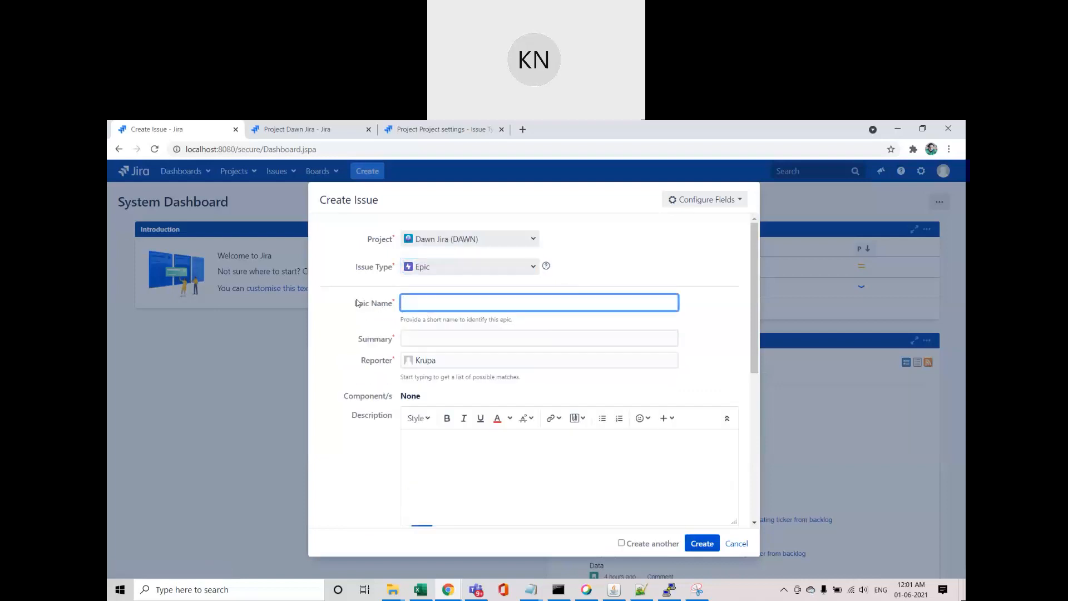
left_click_drag(355, 303, 393, 307)
left_click(384, 341)
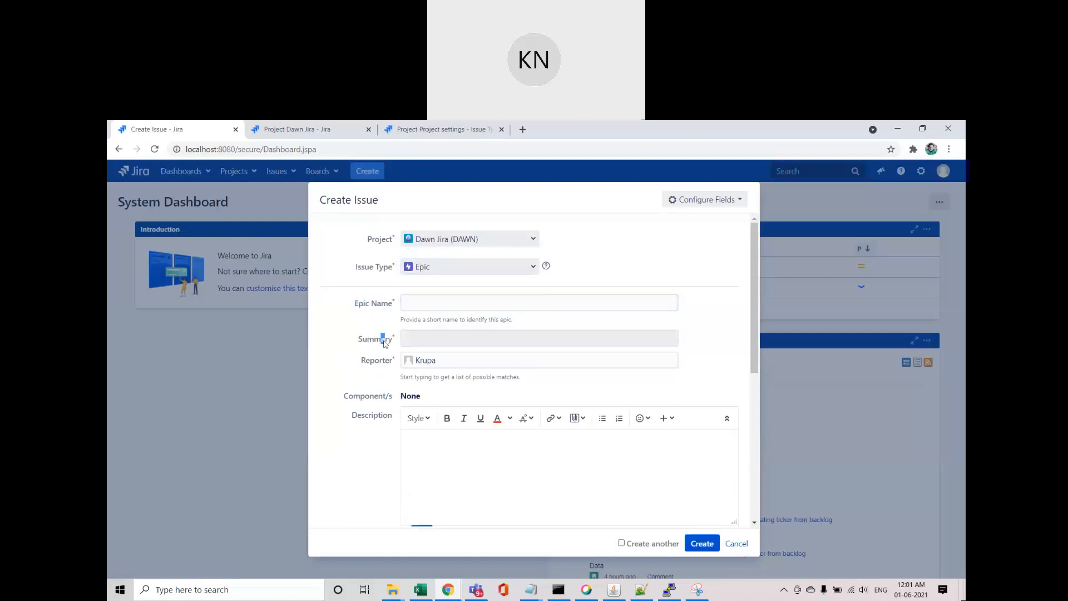
mouse_move(361, 415)
left_mouse_down()
mouse_move(380, 416)
mouse_move(367, 404)
left_mouse_up()
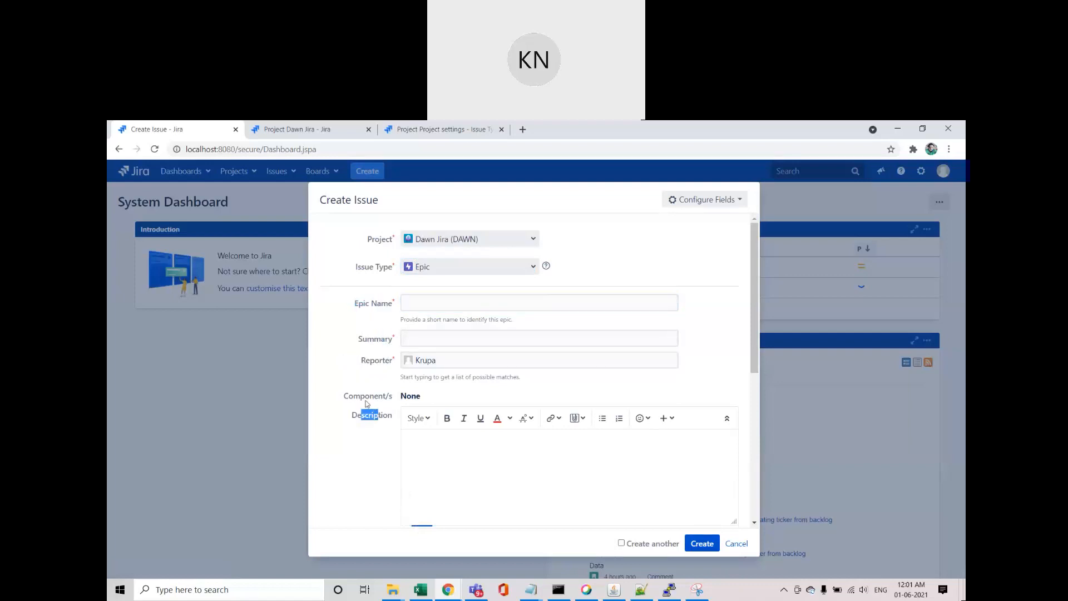
Step: Try Story, then settle on Internal Tools as the issue type
left_click(470, 266)
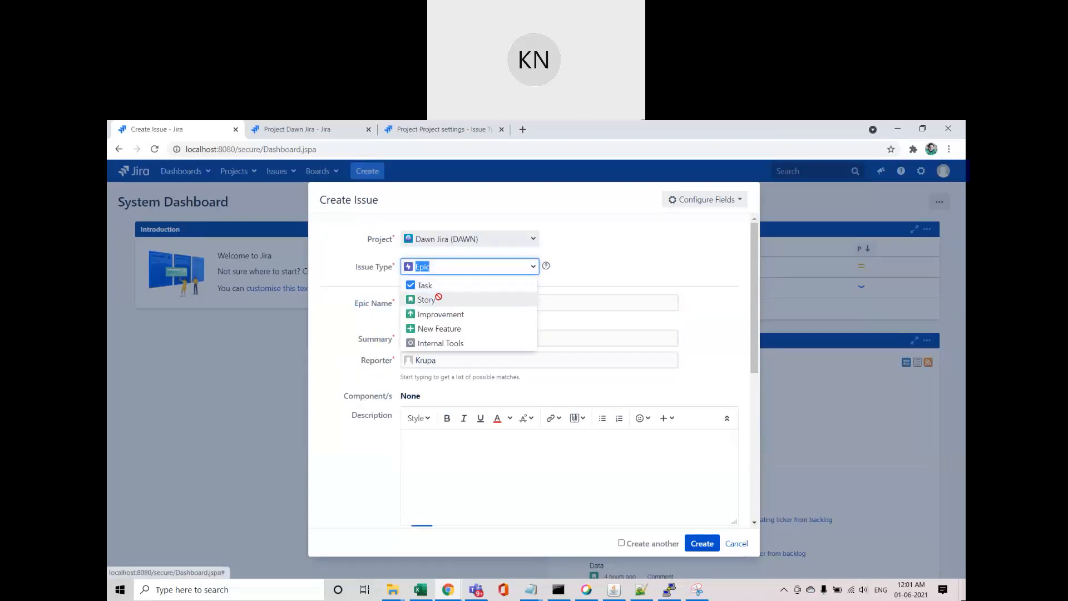
left_click(440, 300)
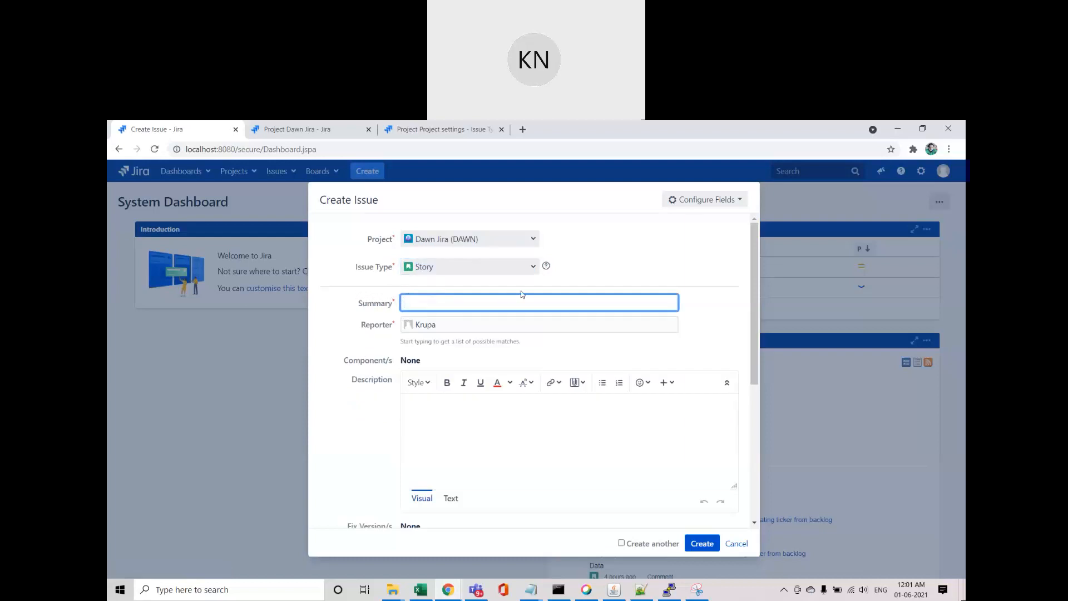
left_click(532, 268)
left_click(450, 345)
left_click(530, 269)
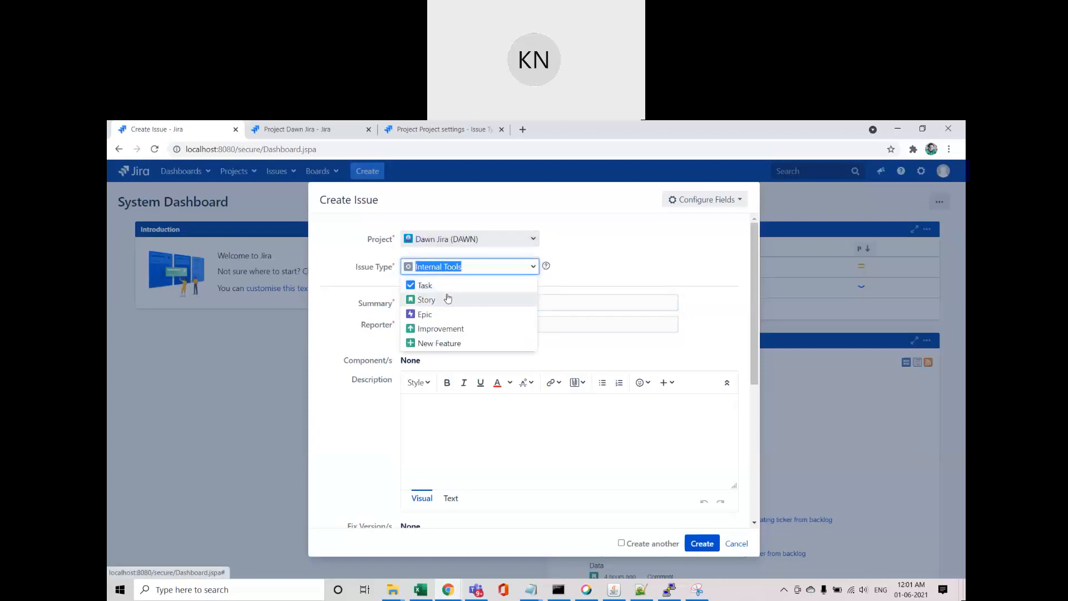
left_click(641, 238)
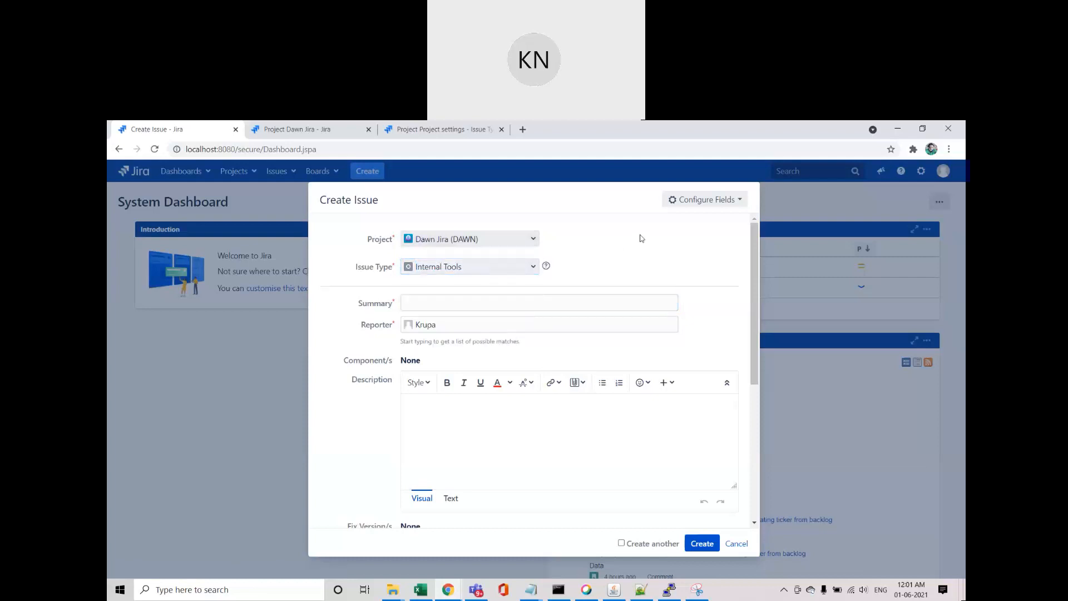